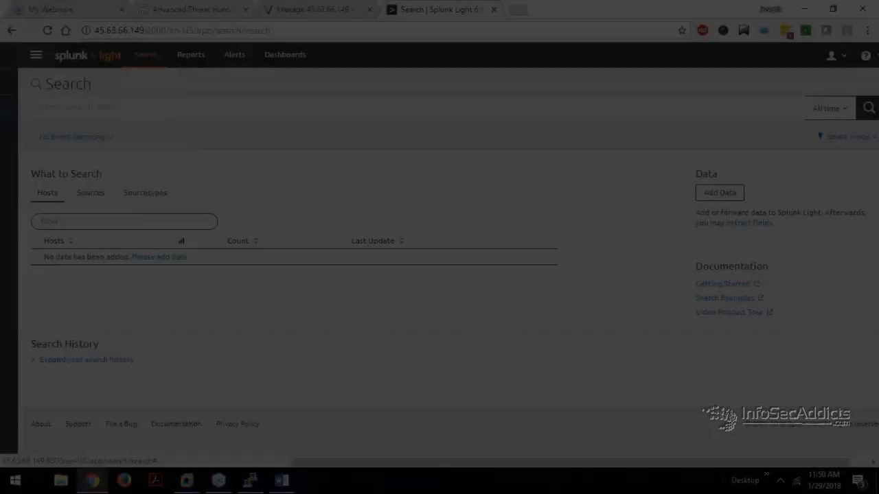
Go through the side menu's Data section, briefly to Indexes, then to Data receiving
click(30, 55)
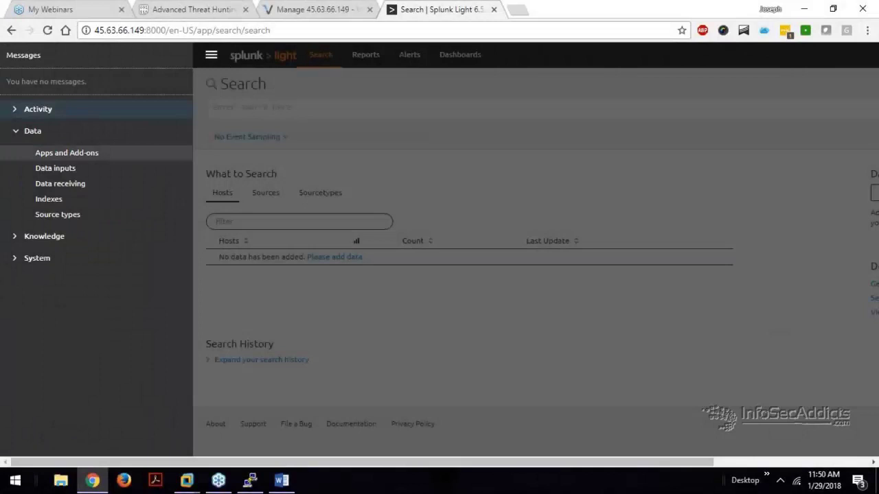
click(60, 199)
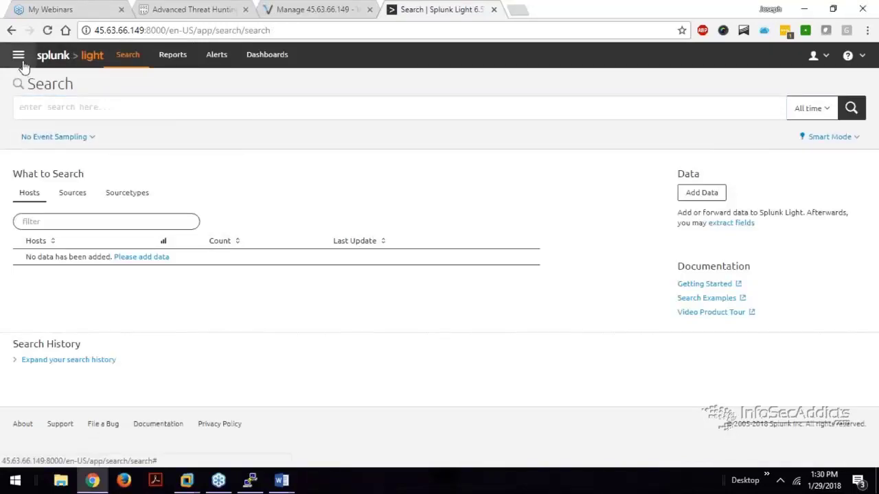
click(19, 57)
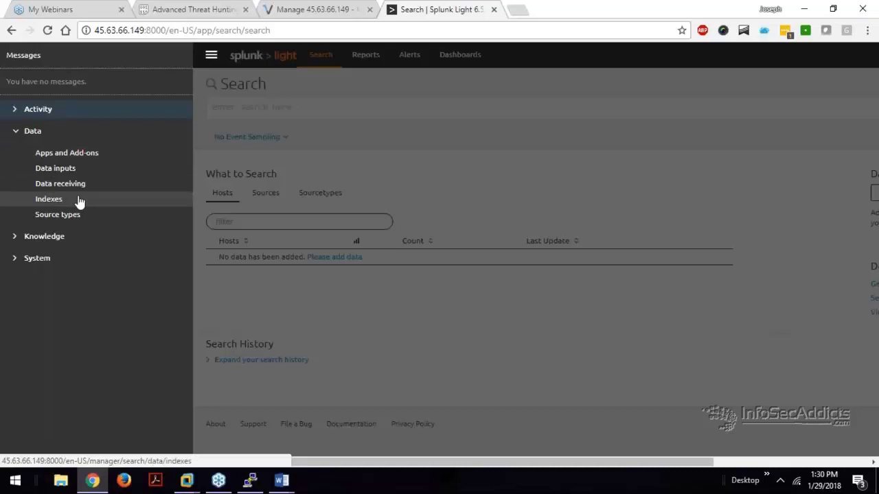
click(88, 186)
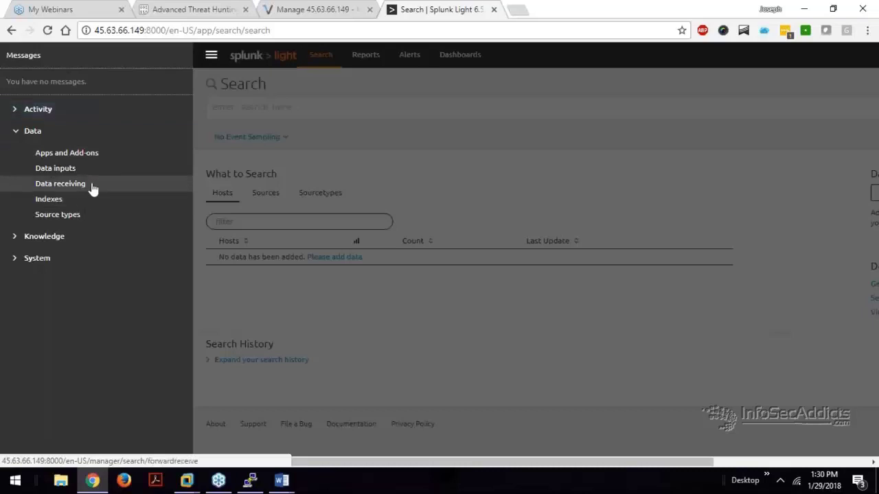
Open Indexes and highlight wineventlog's 13 MB size, 500 GB maximum and 77.8K events
click(46, 201)
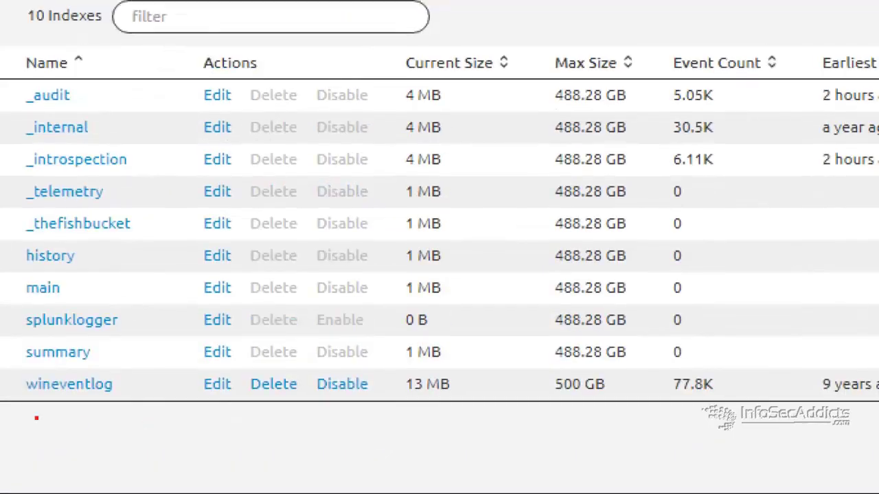
drag(36, 418, 93, 420)
mouse_move(394, 416)
mouse_down()
mouse_move(482, 400)
mouse_move(481, 387)
mouse_move(404, 376)
mouse_move(392, 380)
mouse_move(405, 413)
mouse_up()
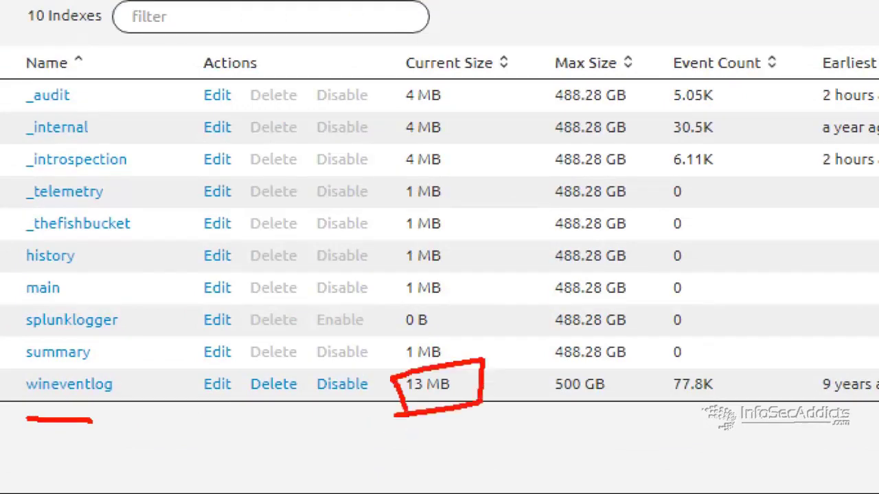
drag(542, 416, 786, 408)
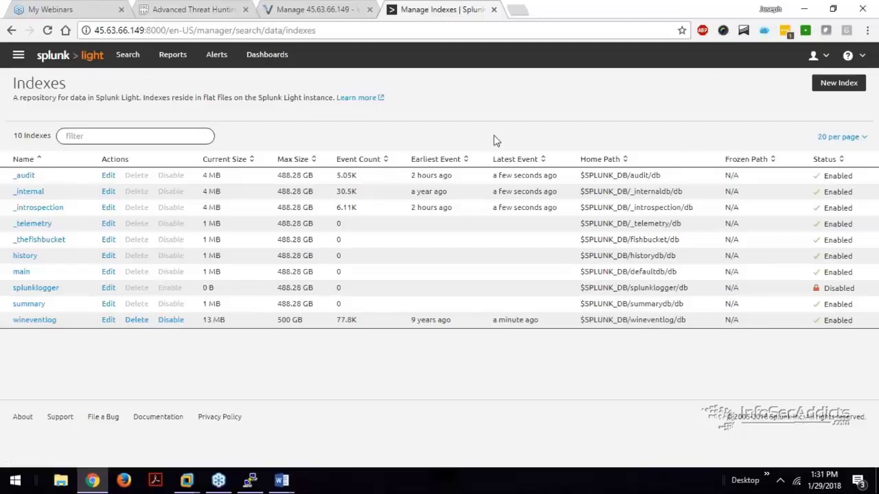
Return to the Search page and mark the no-data-added message and the Add Data section
click(127, 54)
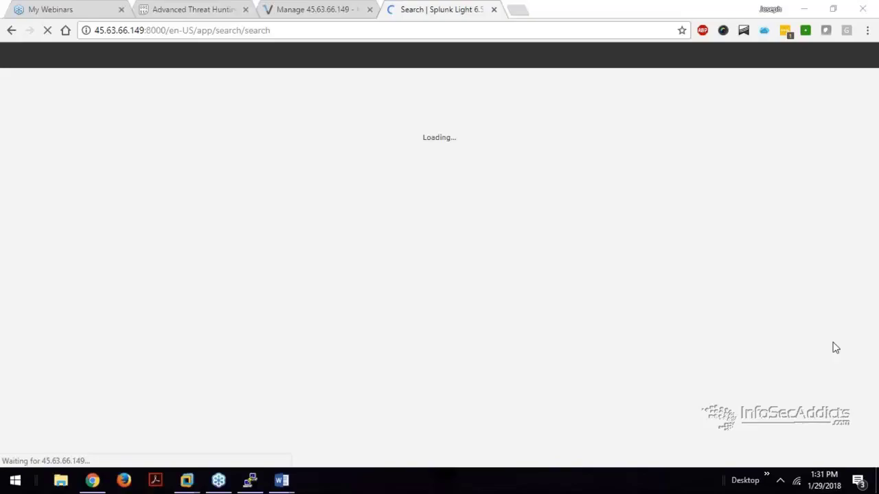
mouse_move(404, 184)
mouse_down()
mouse_move(53, 184)
mouse_move(45, 189)
mouse_move(50, 273)
mouse_up()
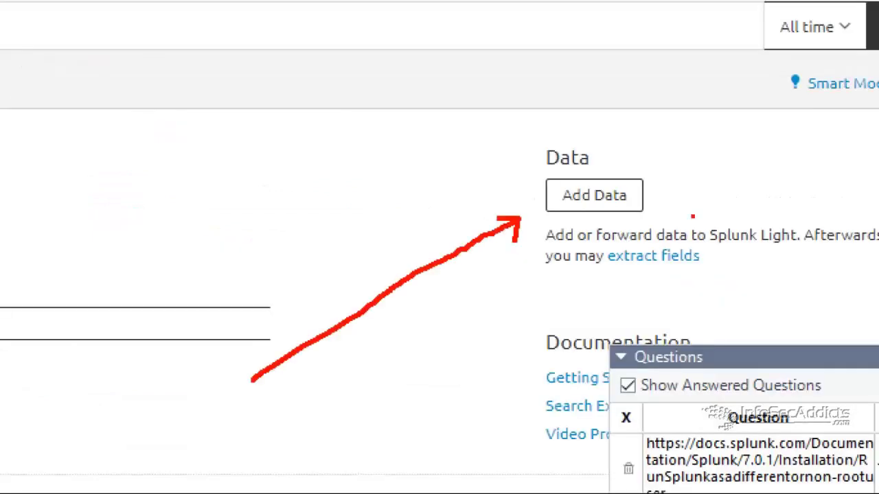
mouse_move(526, 132)
mouse_down()
mouse_move(526, 223)
mouse_move(661, 240)
mouse_move(671, 145)
mouse_move(526, 137)
mouse_up()
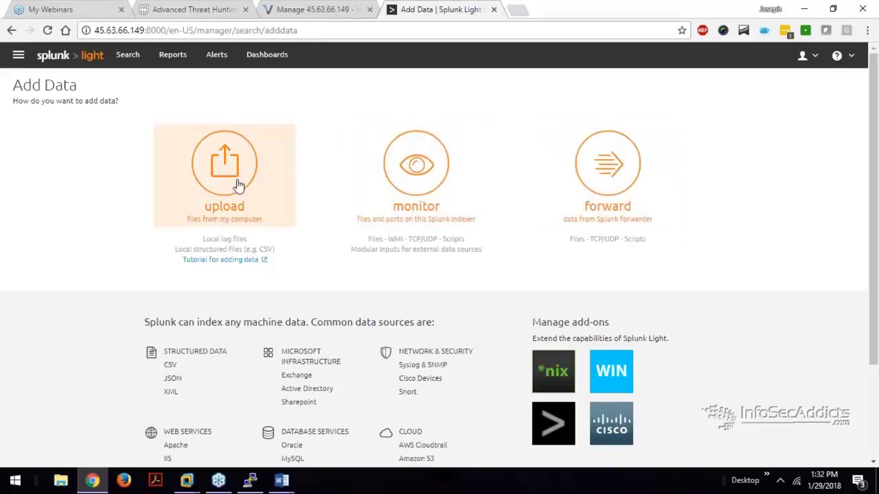
Choose forwarder data, create server class endpoint-logz with win7-64-victim selected, and continue
click(604, 172)
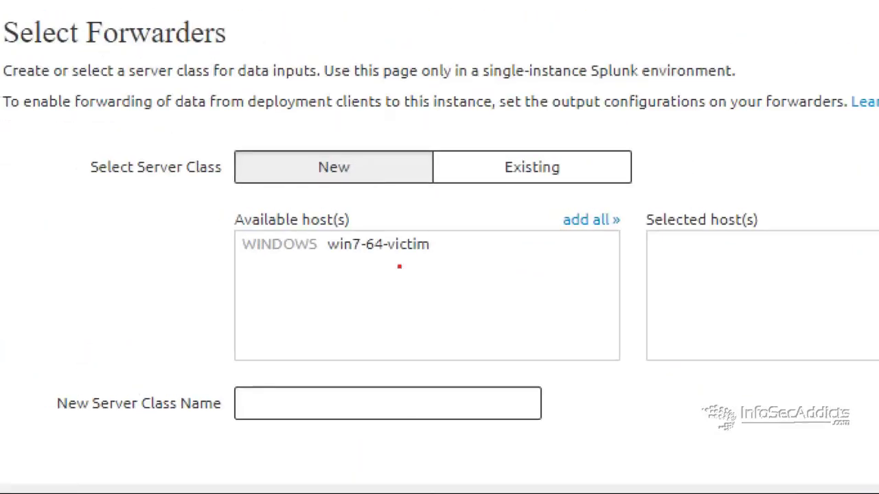
mouse_move(241, 279)
mouse_down()
mouse_move(333, 262)
mouse_move(492, 255)
mouse_move(492, 239)
mouse_move(276, 190)
mouse_move(248, 191)
mouse_move(214, 240)
mouse_up()
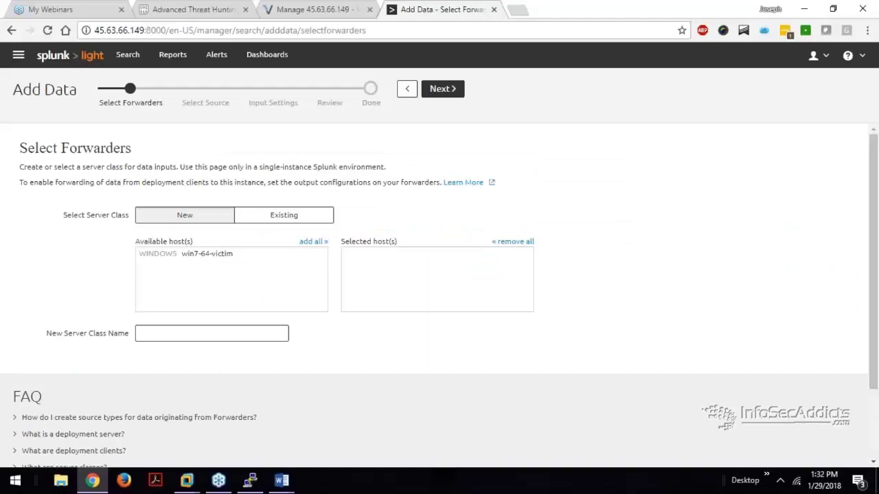
click(471, 409)
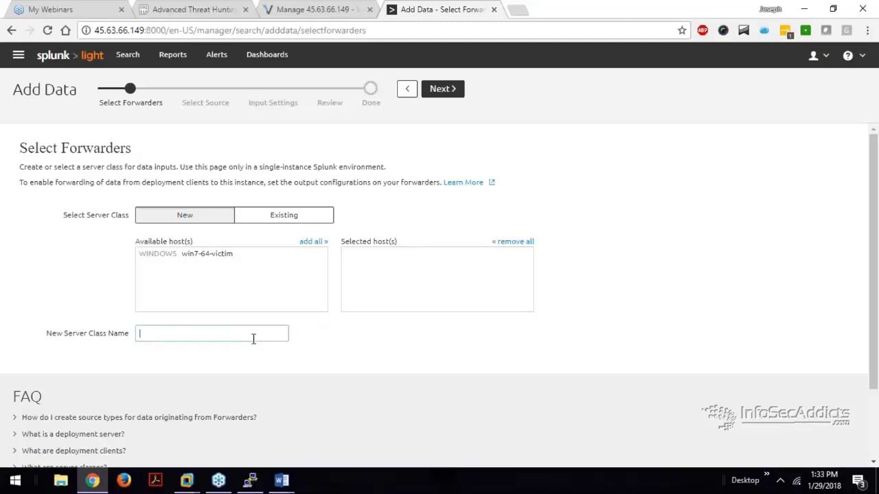
text(endpoint-logz)
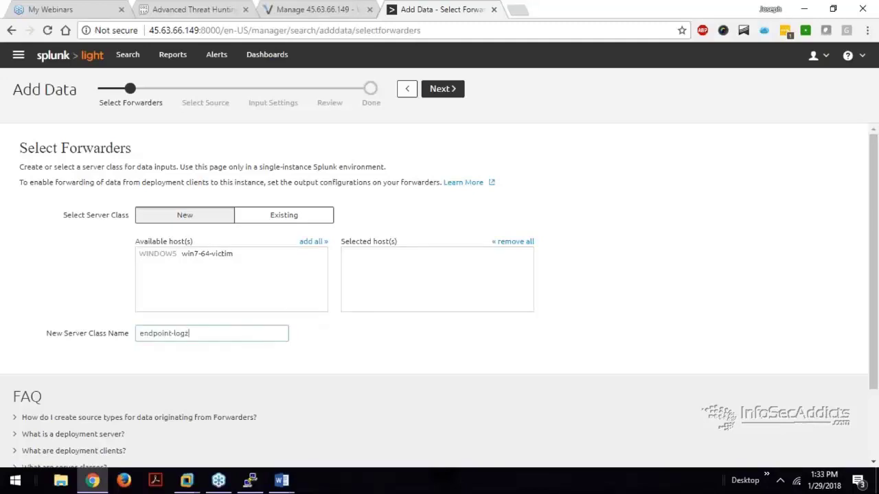
click(313, 241)
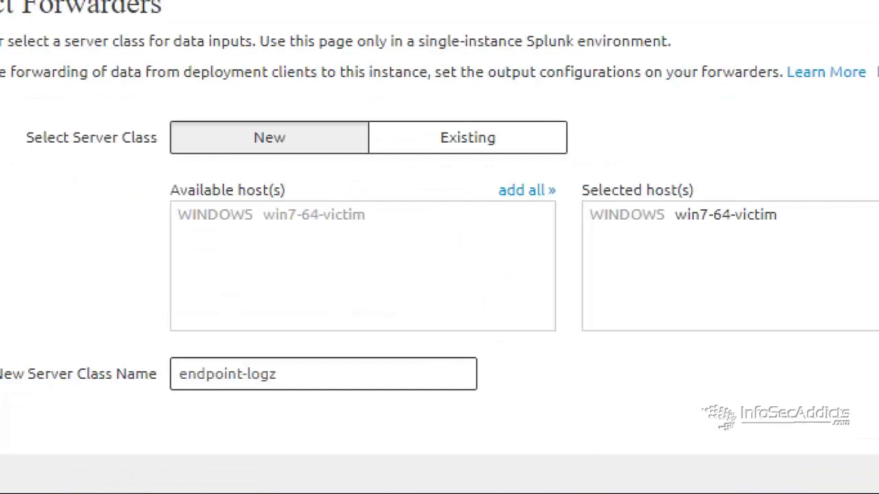
drag(143, 263, 169, 262)
mouse_move(244, 239)
mouse_down()
mouse_move(455, 221)
mouse_move(586, 221)
mouse_move(560, 241)
mouse_up()
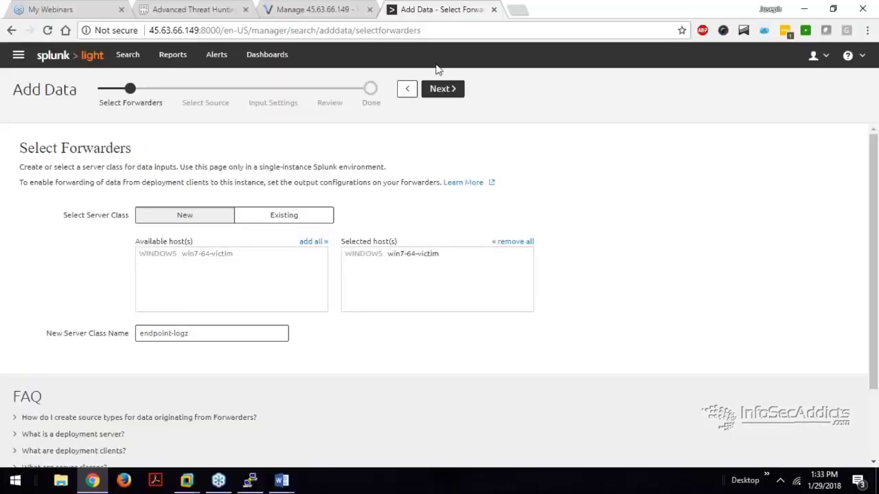
click(443, 90)
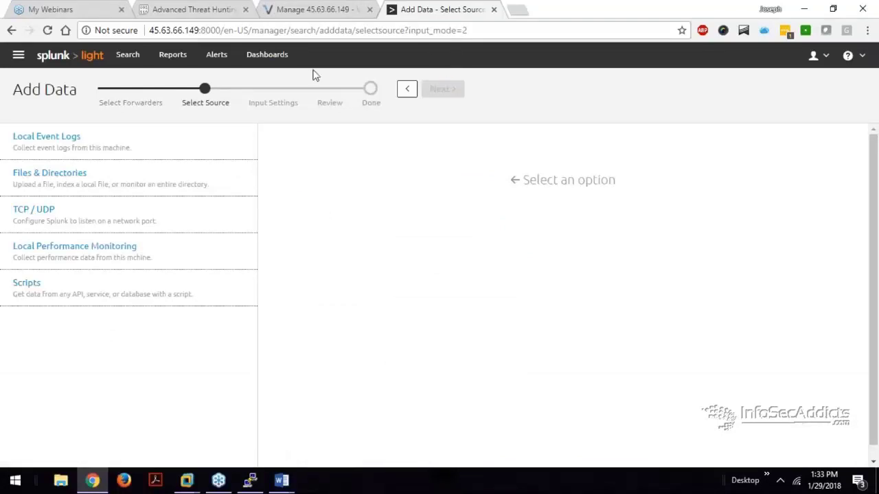
Pick Local Event Logs, select all five event logs, and submit the input
click(98, 151)
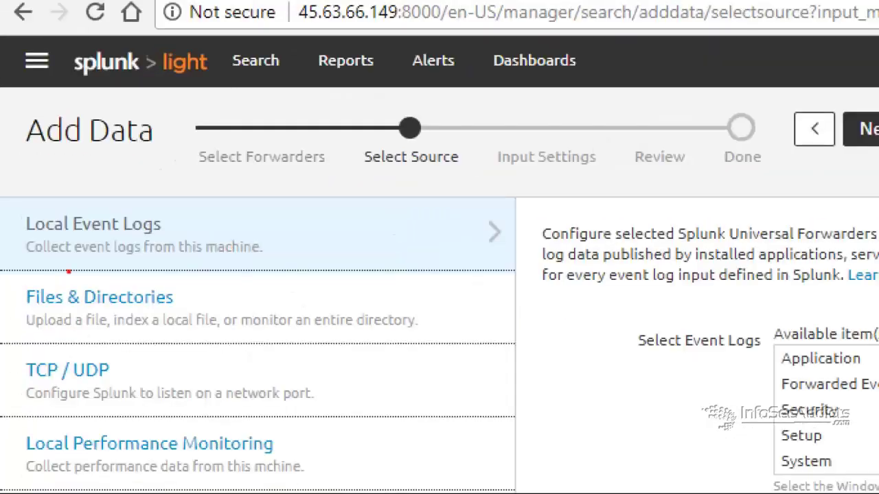
drag(17, 162, 147, 156)
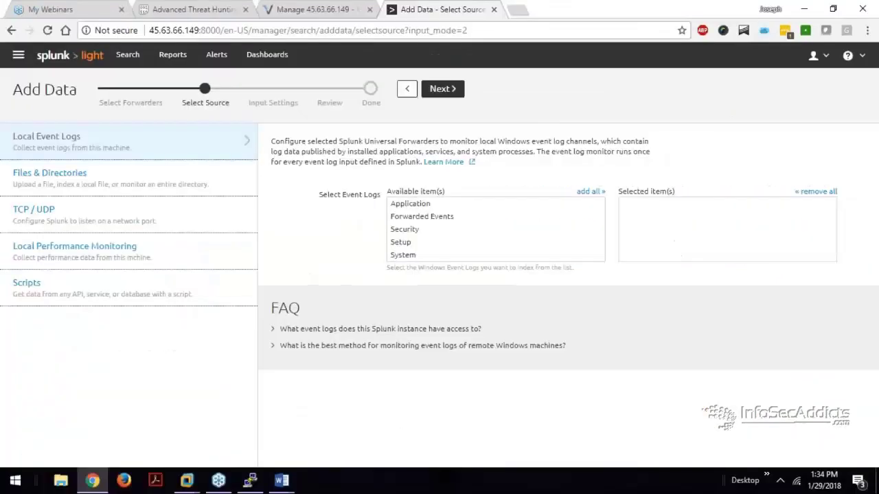
click(587, 193)
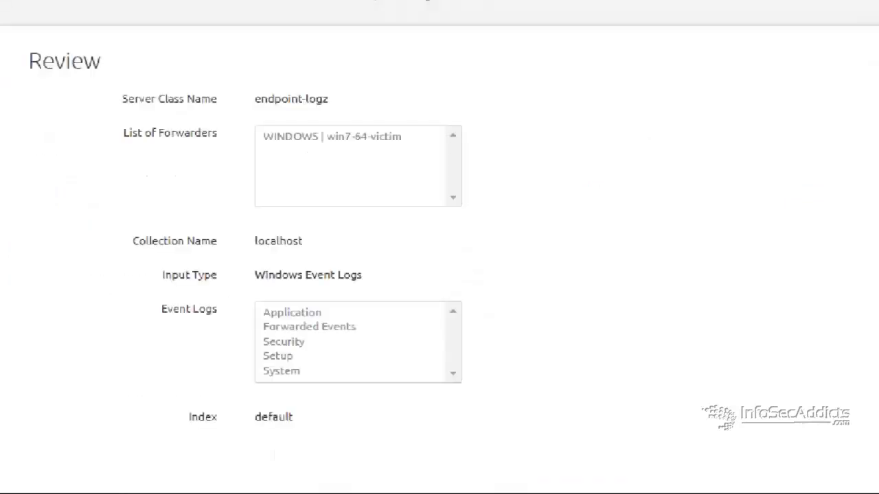
click(447, 88)
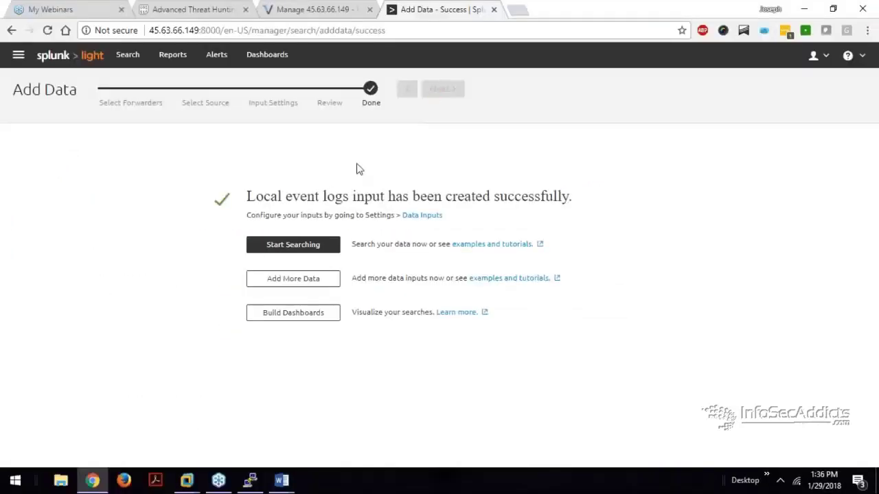
Start searching and reload until Hosts lists win7-64-victim with 863 events, then go to Pastebin
click(294, 247)
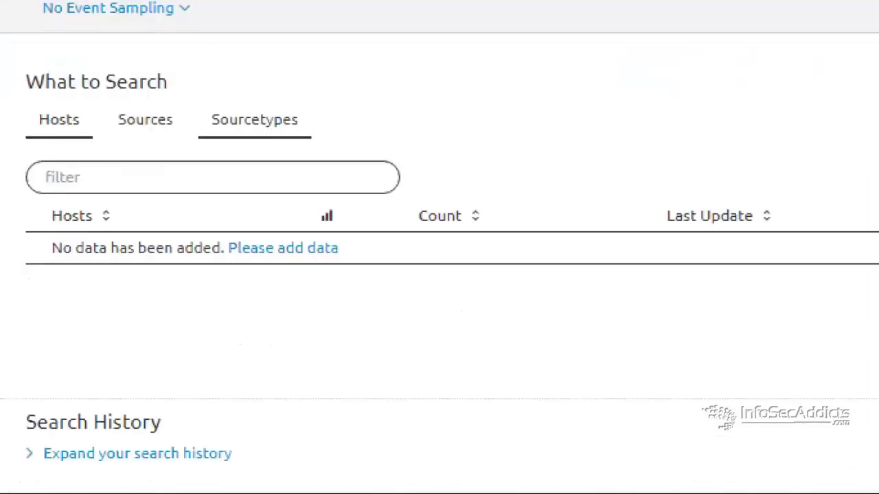
mouse_move(67, 299)
mouse_down()
mouse_move(356, 271)
mouse_move(370, 229)
mouse_move(180, 200)
mouse_move(46, 206)
mouse_move(46, 294)
mouse_move(81, 289)
mouse_up()
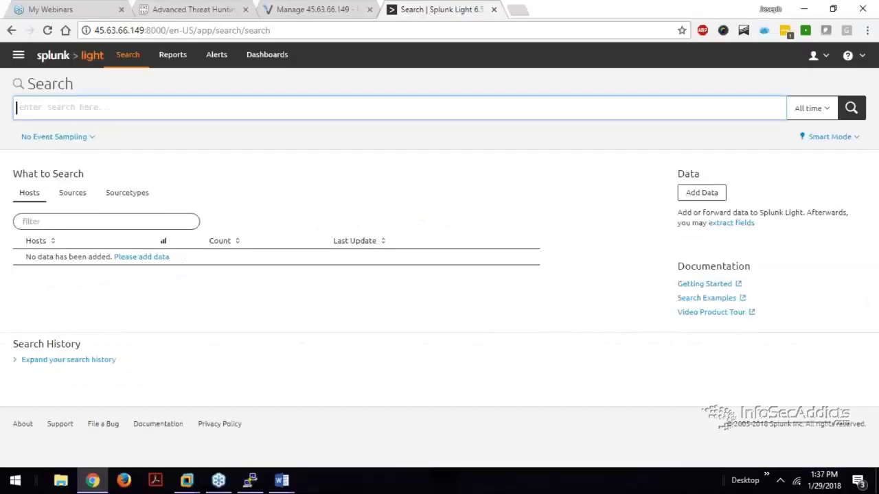
click(47, 30)
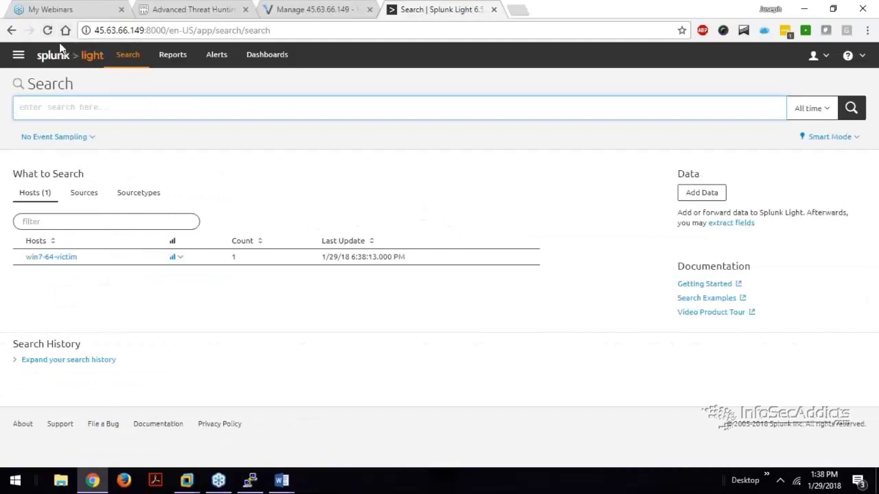
scroll(79, 248, down, 1)
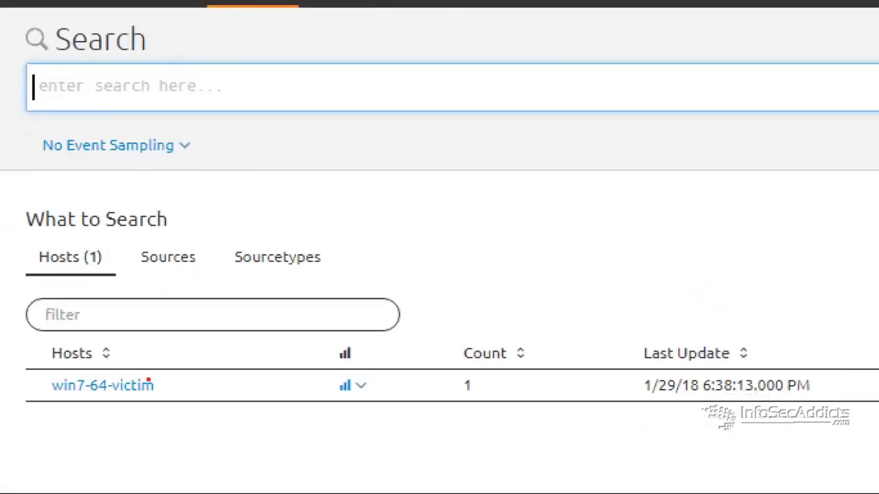
drag(33, 417, 218, 393)
click(48, 30)
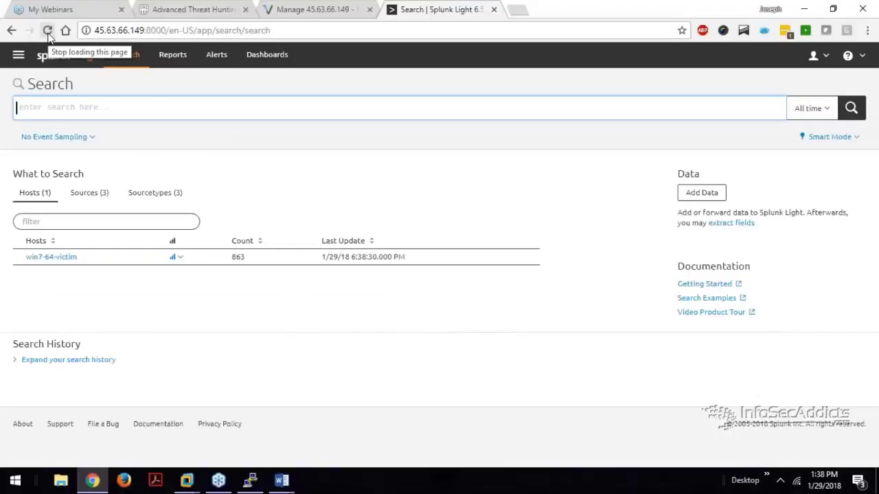
click(239, 277)
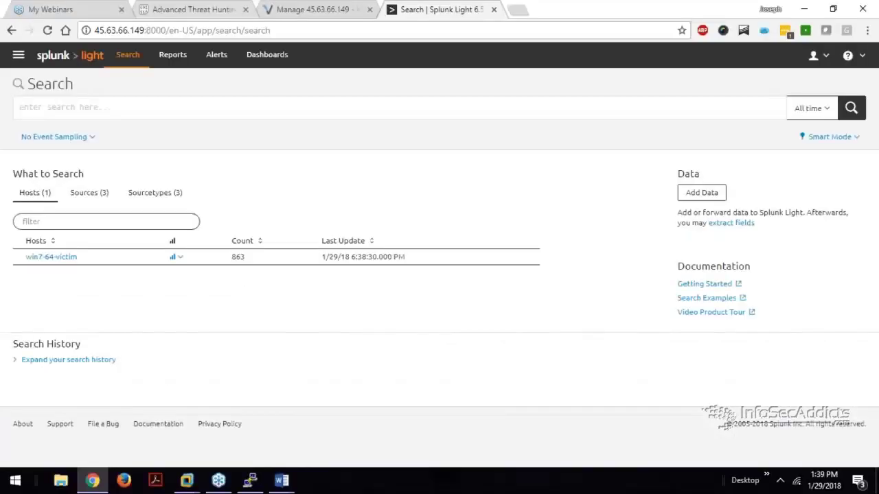
key(ctrl+2)
Scroll to 'Splunk Queries to try' and copy the host= text on line 198
scroll(237, 251, down, 3)
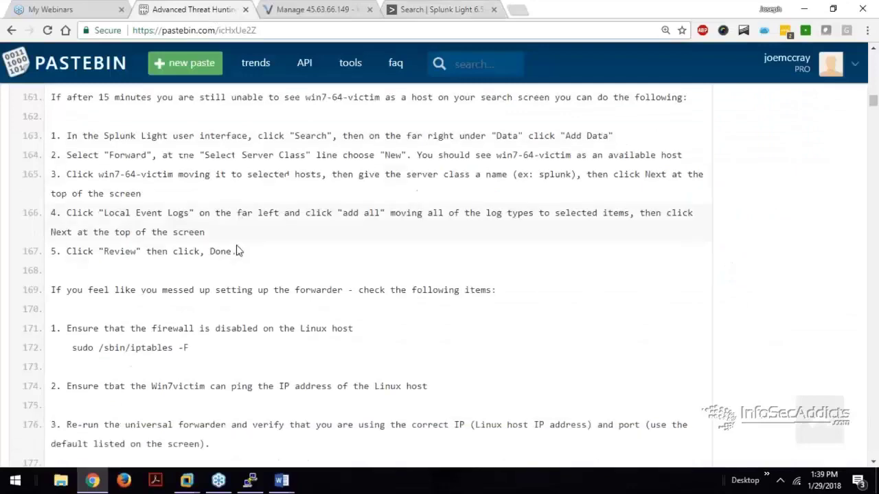
scroll(237, 251, down, 8)
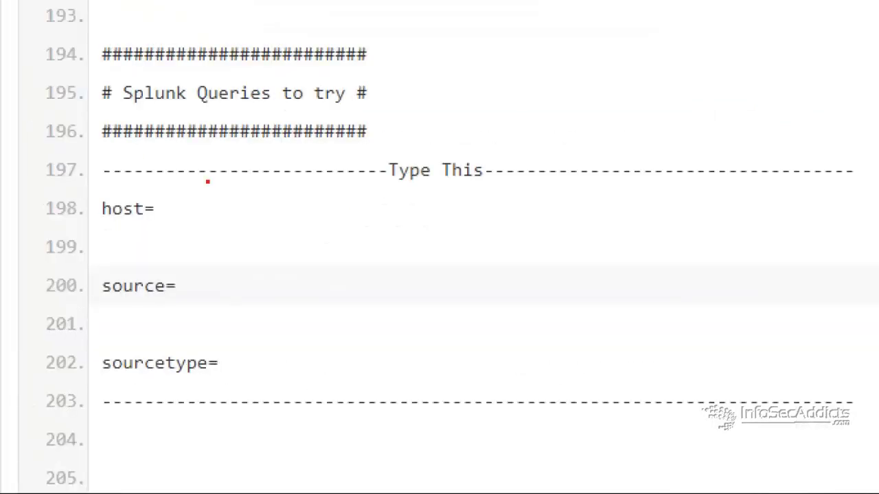
mouse_move(93, 192)
mouse_down()
mouse_move(84, 229)
mouse_move(90, 391)
mouse_move(256, 391)
mouse_move(277, 181)
mouse_move(97, 190)
mouse_up()
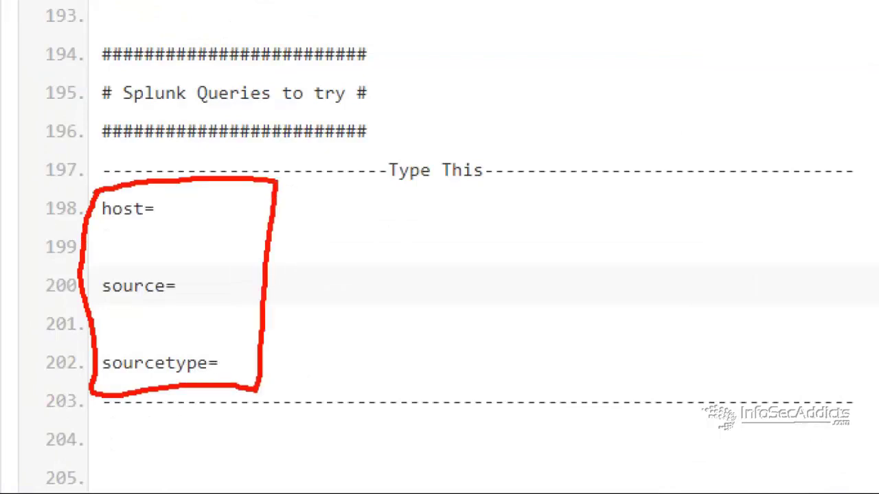
key(Escape)
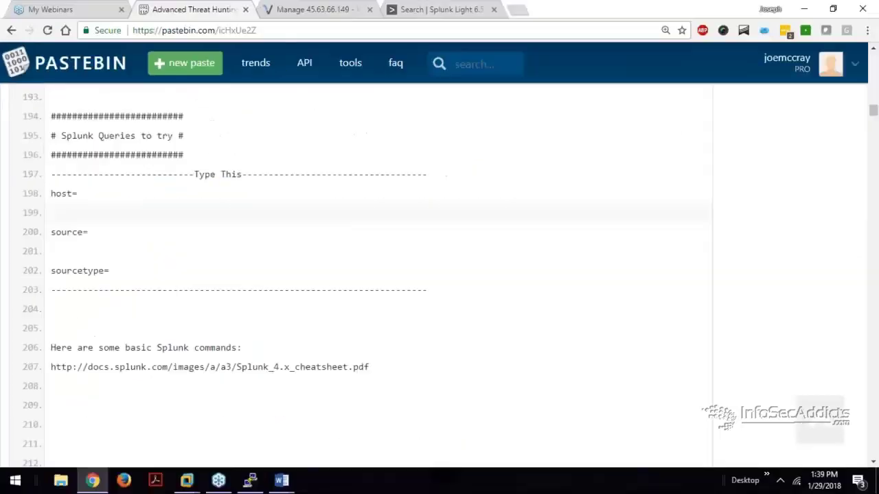
drag(81, 196, 53, 193)
right_click(52, 194)
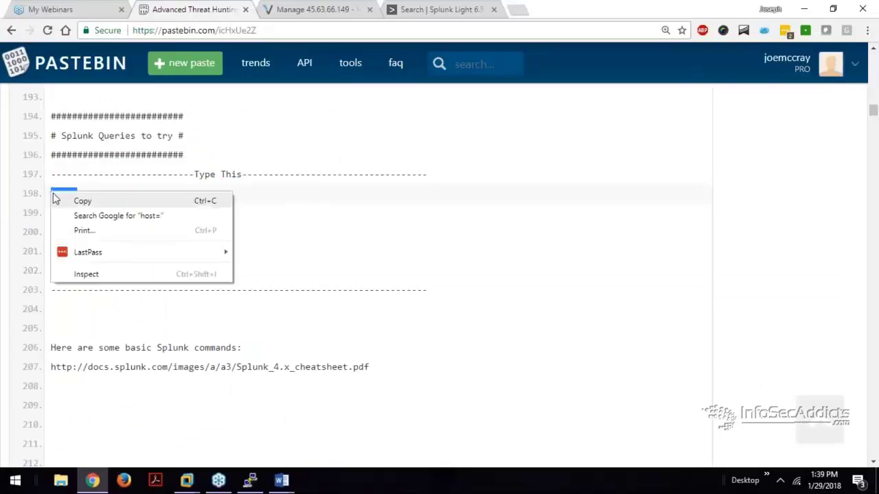
click(83, 199)
Paste host= into the Splunk search bar to show host suggestions
click(438, 8)
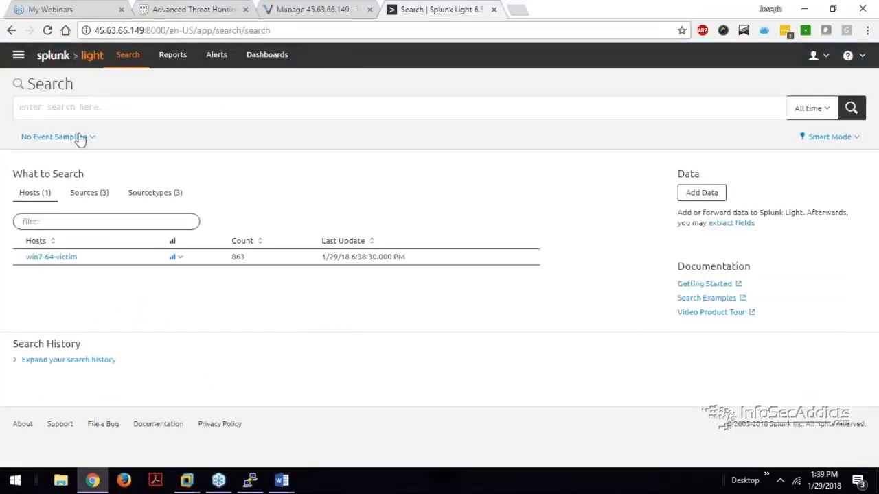
click(98, 108)
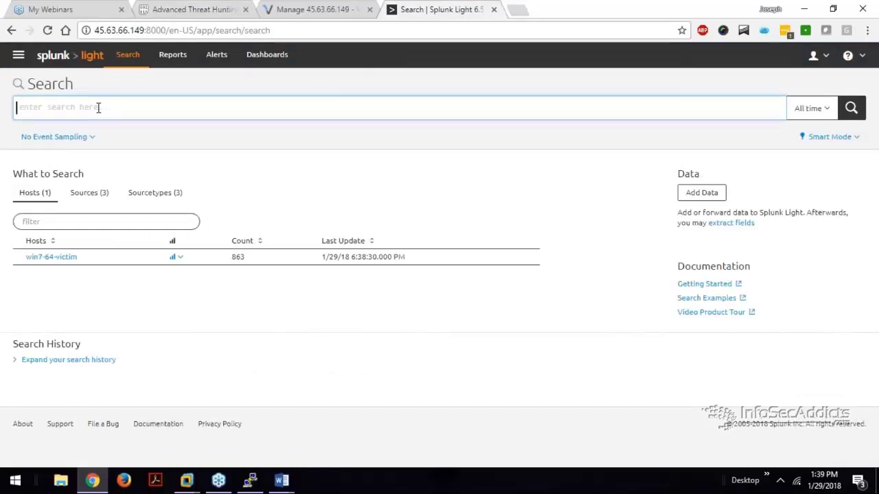
right_click(98, 108)
click(127, 183)
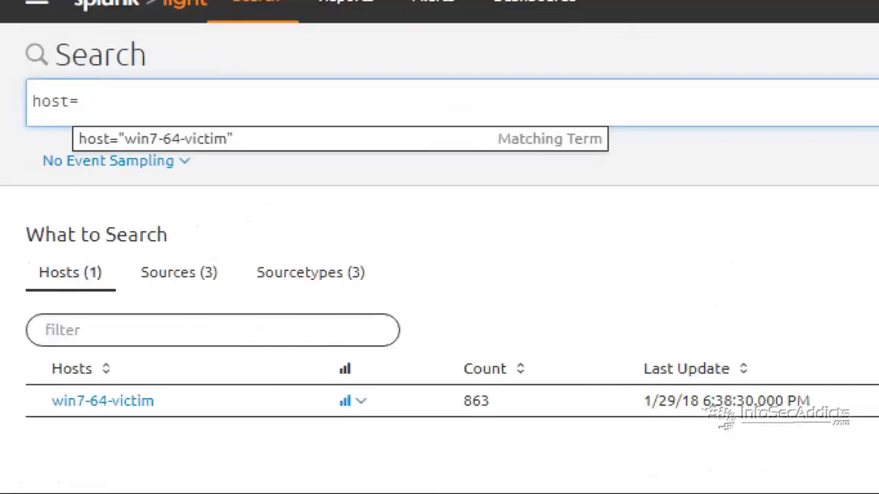
drag(96, 131, 225, 124)
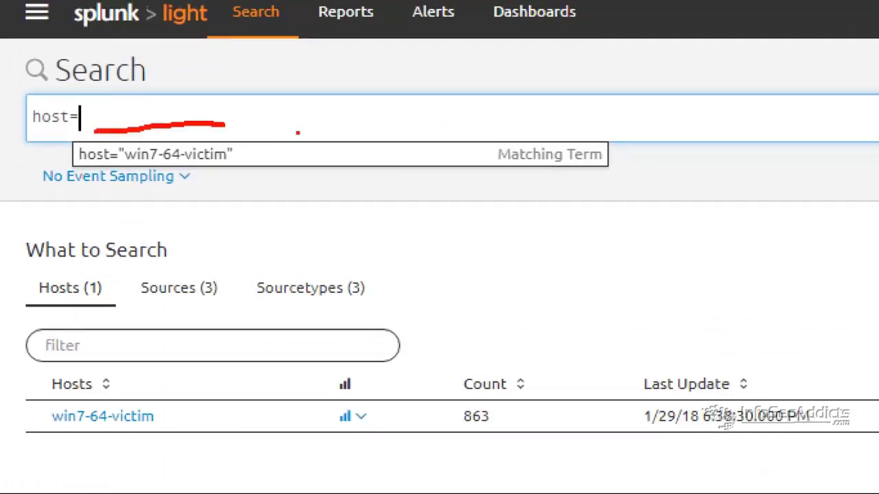
mouse_move(387, 98)
mouse_down()
mouse_move(241, 145)
mouse_move(265, 155)
mouse_up()
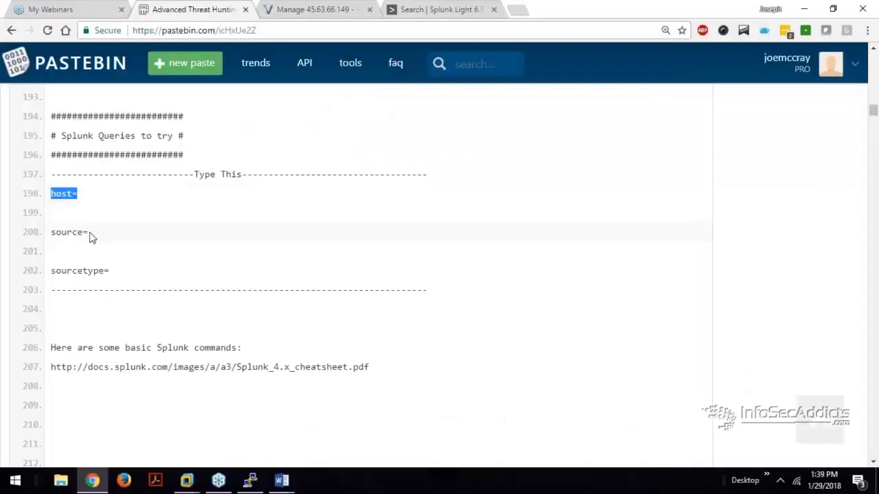
Replace the query with source=, then select sourcetype= on Pastebin line 202 for copying
drag(89, 233, 53, 232)
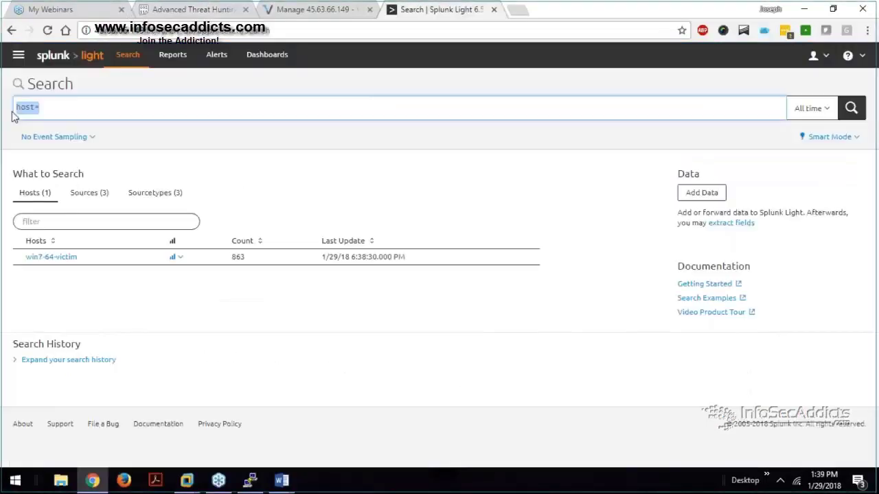
key(ctrl+v)
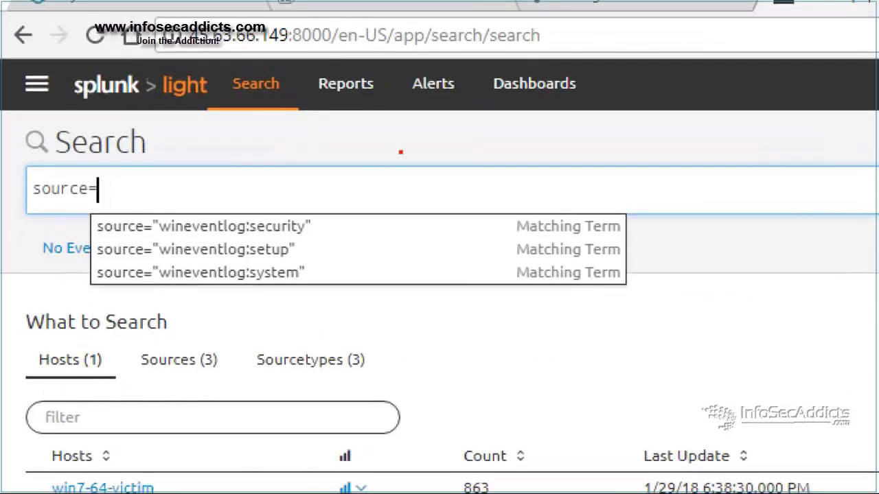
drag(400, 152, 318, 207)
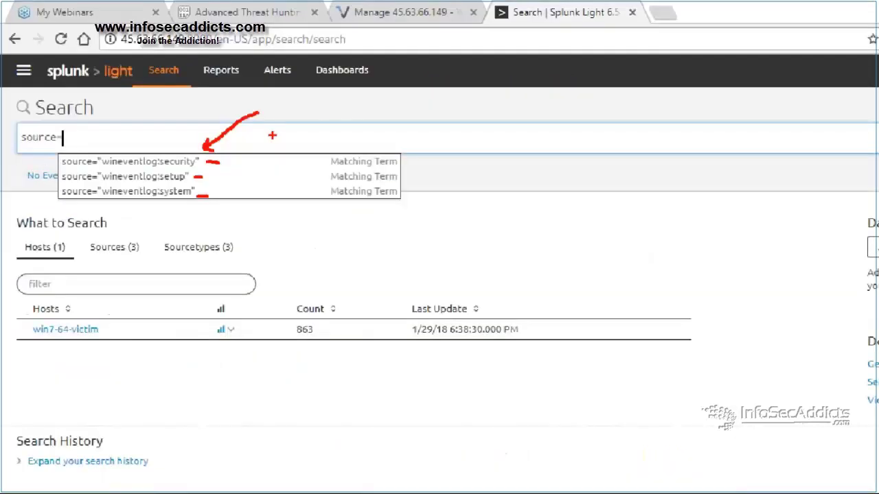
click(194, 9)
drag(109, 270, 58, 270)
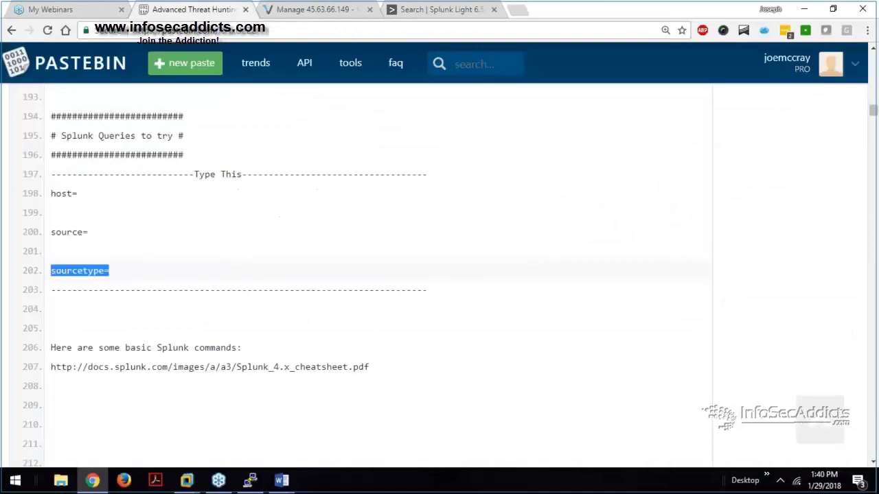
right_click(61, 272)
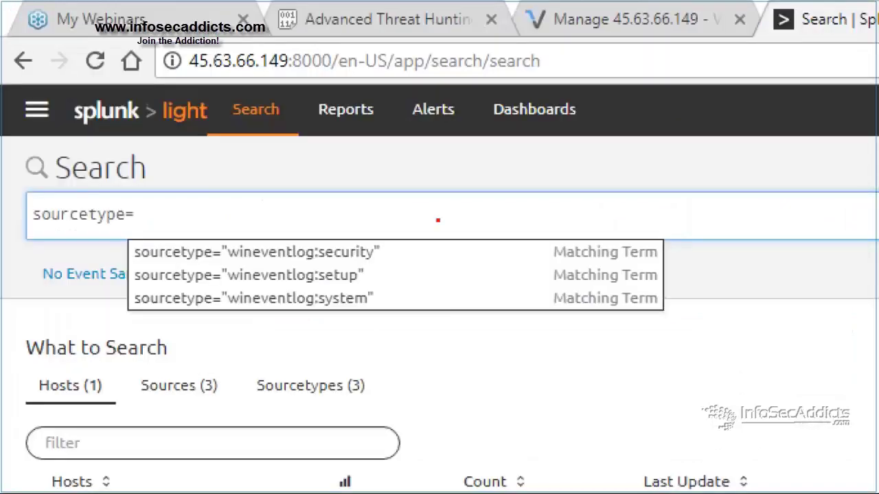